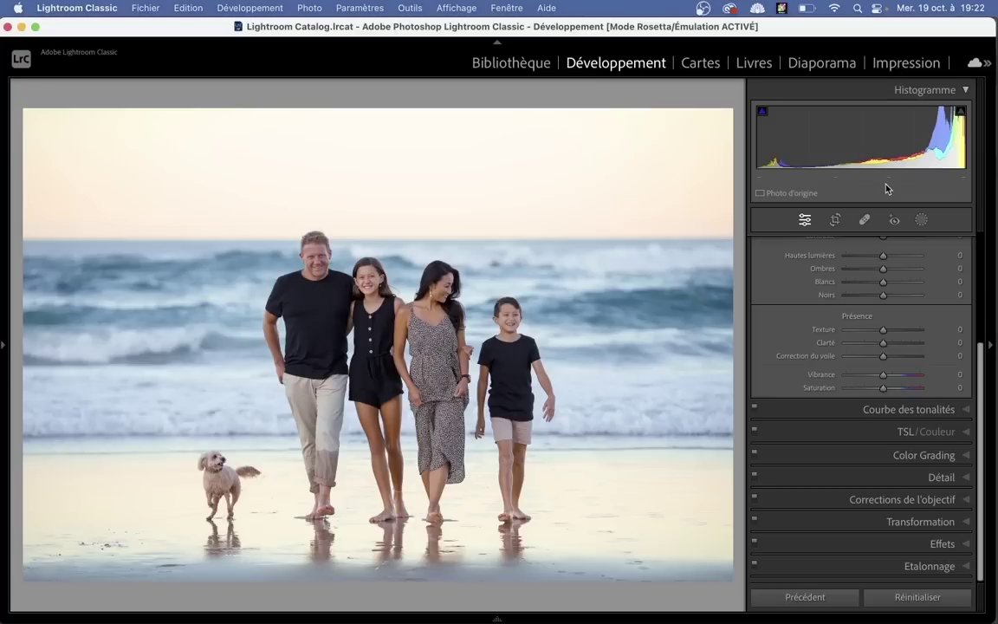
- Paint out the dog on the beach with Content-Aware Remove at brush size 87
click(864, 222)
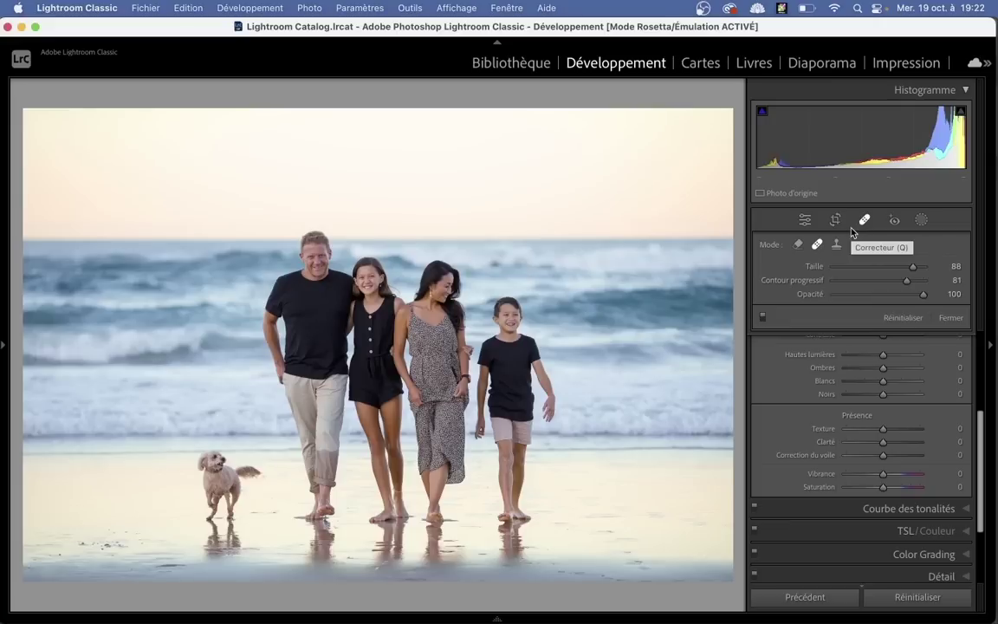
click(799, 246)
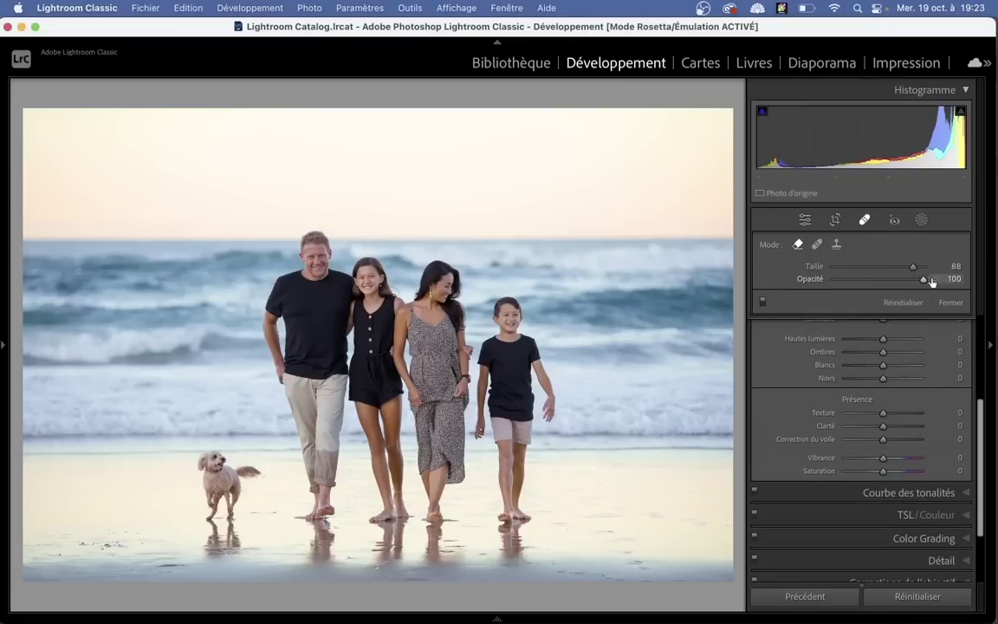
drag(913, 267, 909, 273)
scroll(479, 267, up, 3)
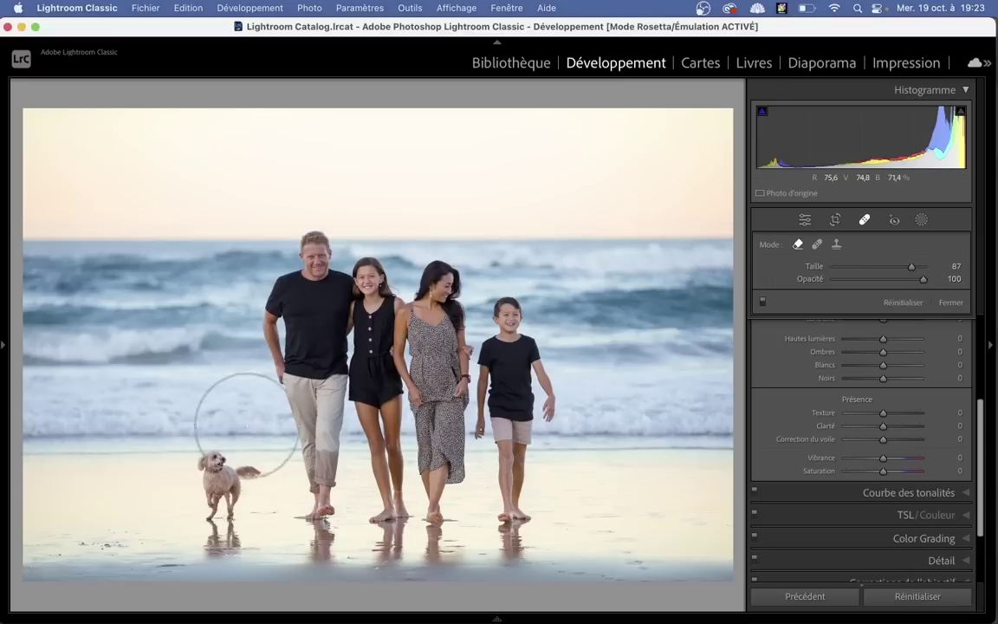
drag(225, 431, 217, 554)
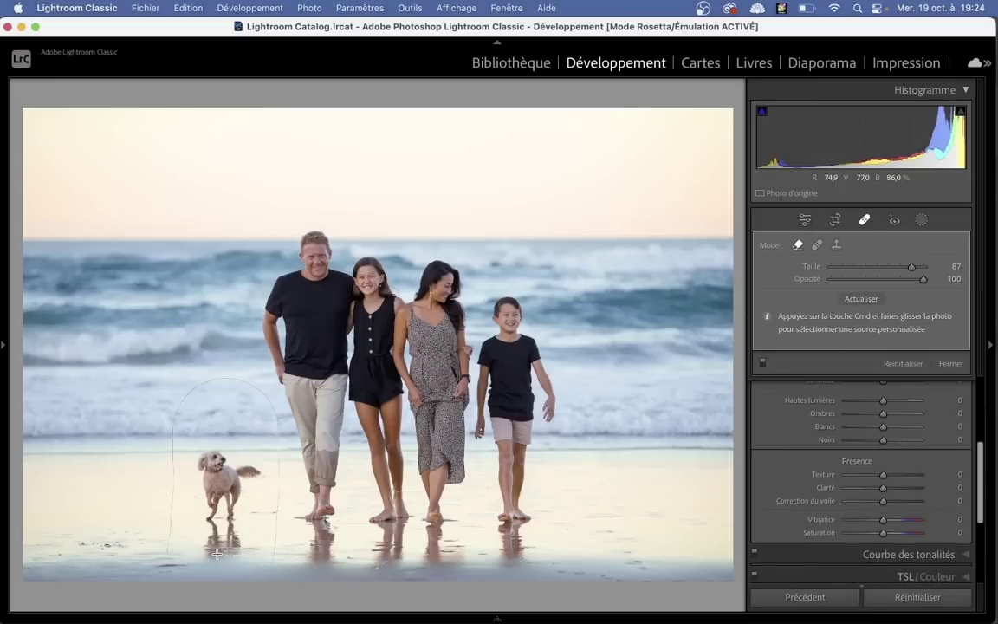
drag(216, 554, 218, 558)
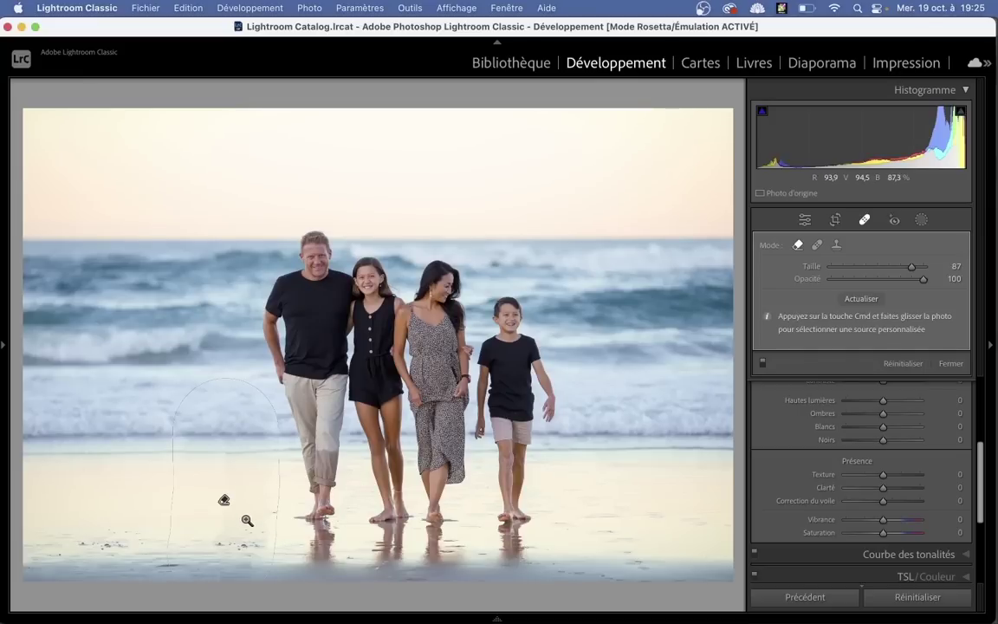
- Inspect the removal, then resample it from a custom patch of sand on the left beach
click(248, 513)
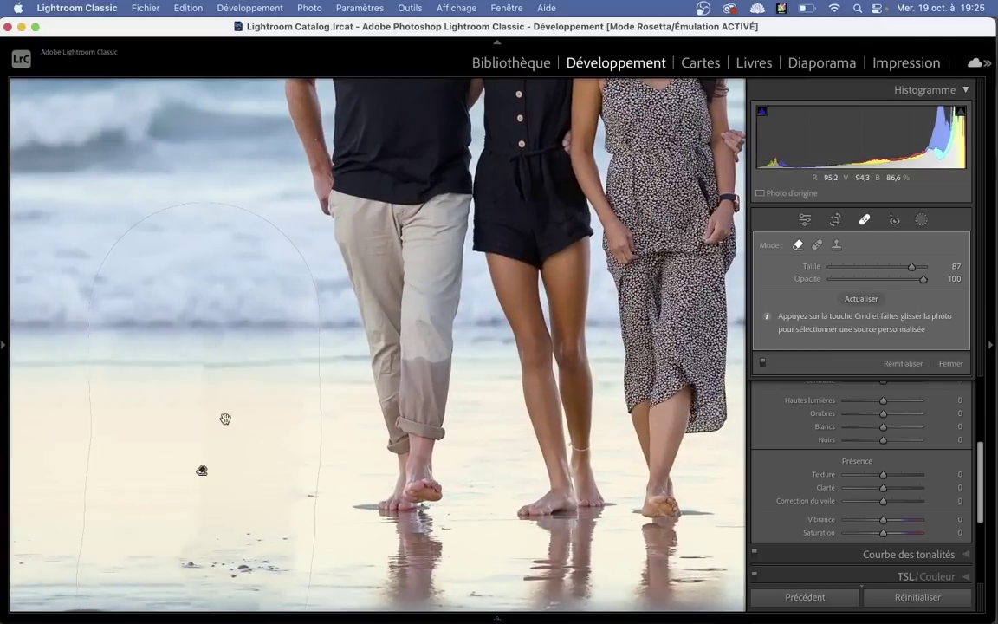
click(240, 460)
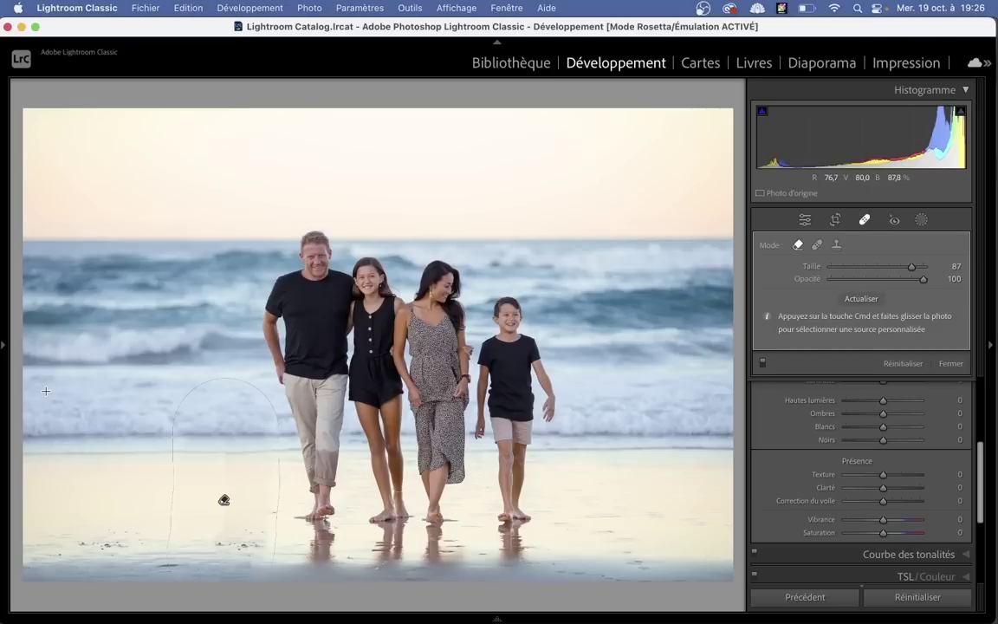
drag(46, 391, 120, 506)
drag(120, 506, 150, 585)
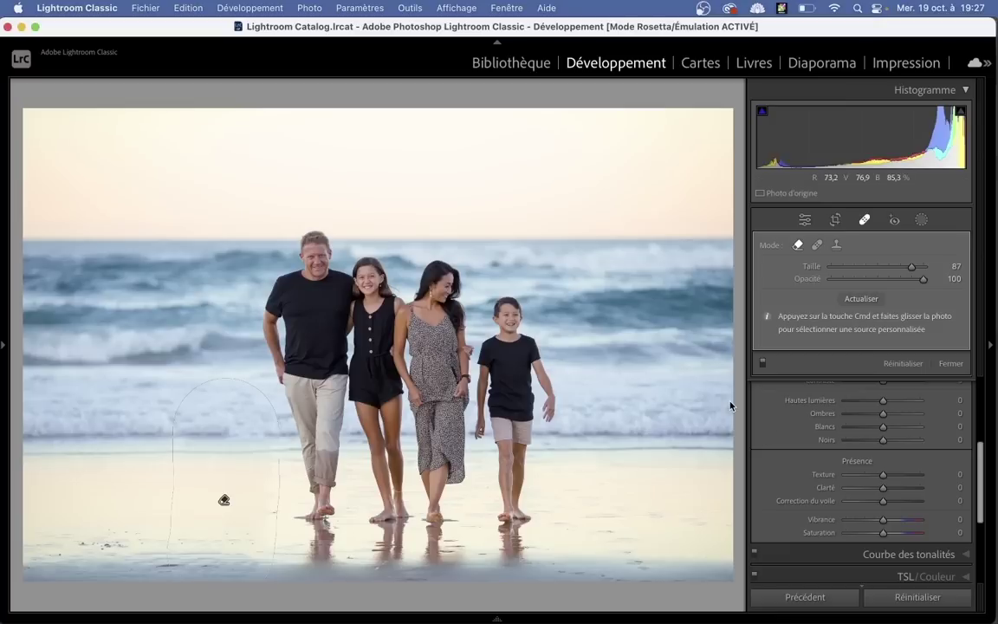
click(861, 301)
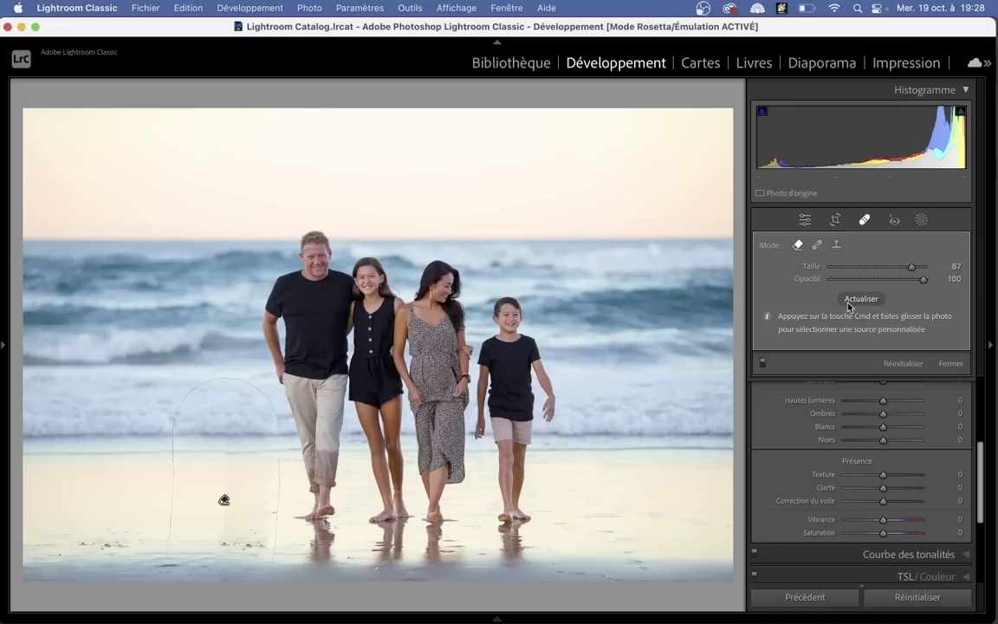
- Switch the removal spot to Heal, then to Clone, refreshing the patch after each change
click(816, 250)
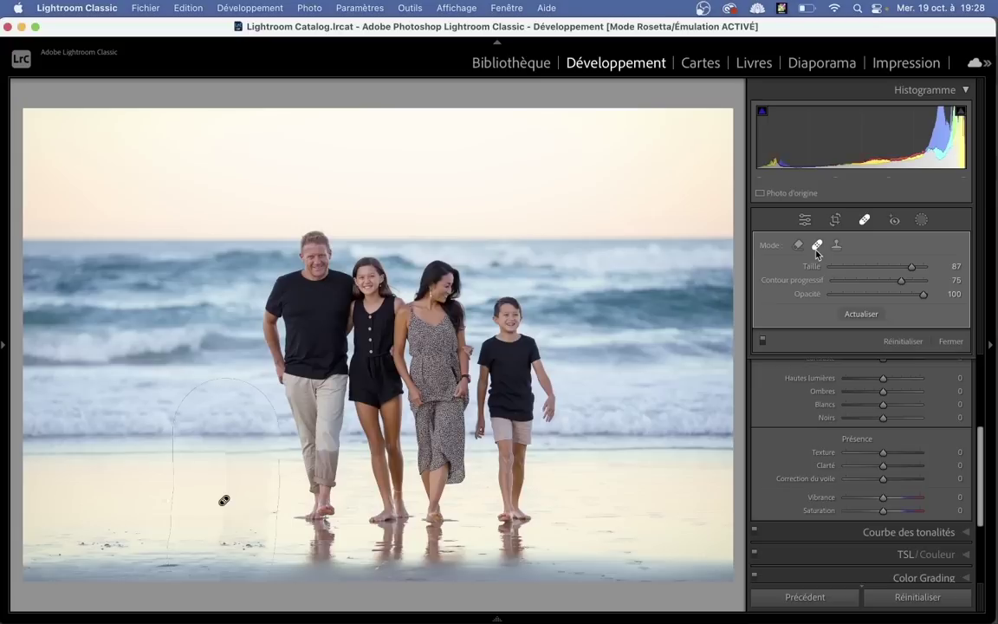
click(875, 317)
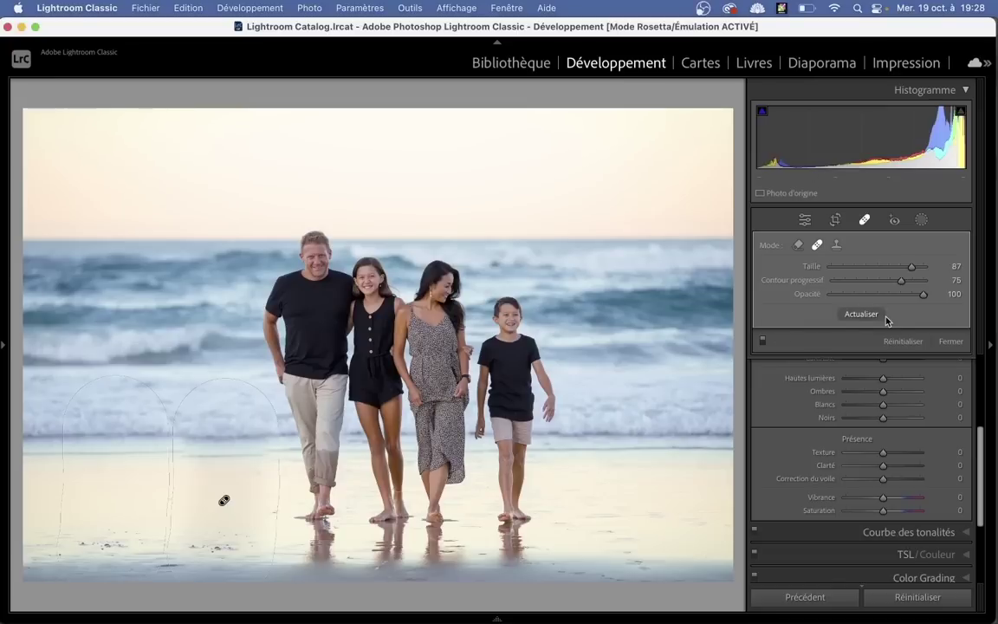
click(840, 248)
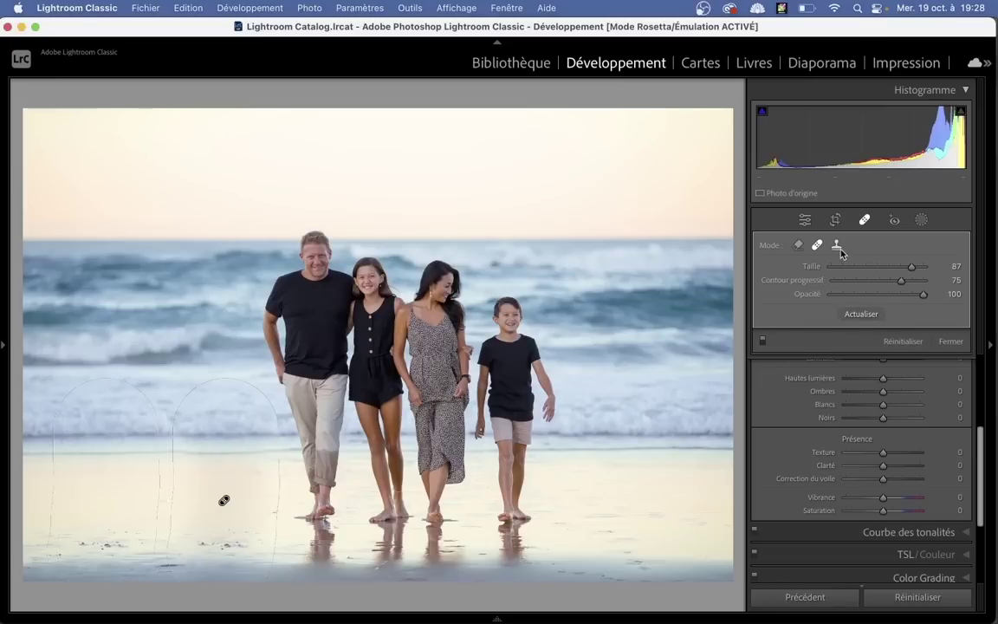
click(838, 248)
click(874, 318)
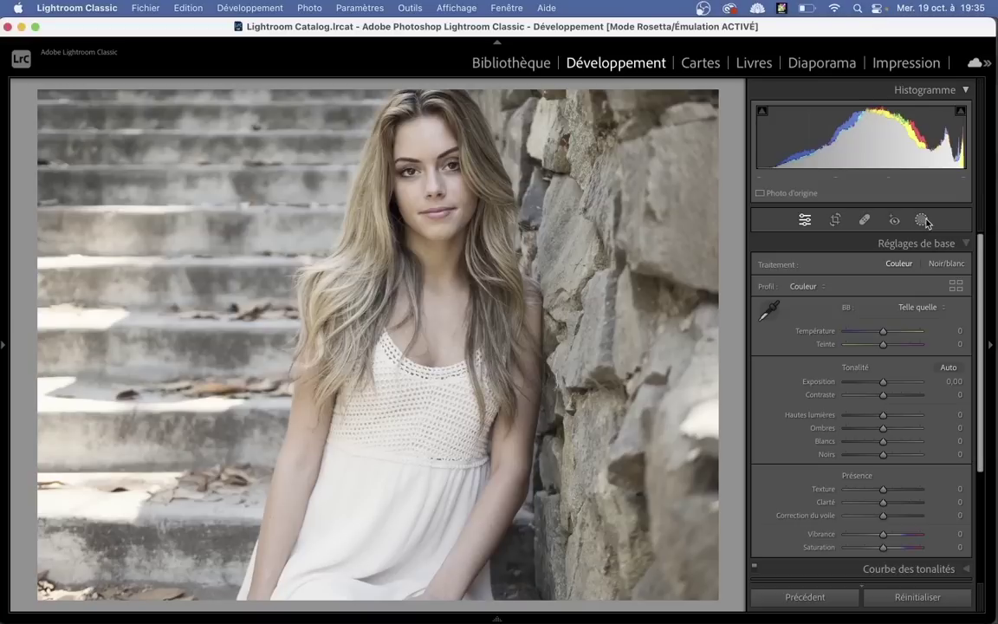
- Show the Masking options and return to the beach family photo
click(923, 222)
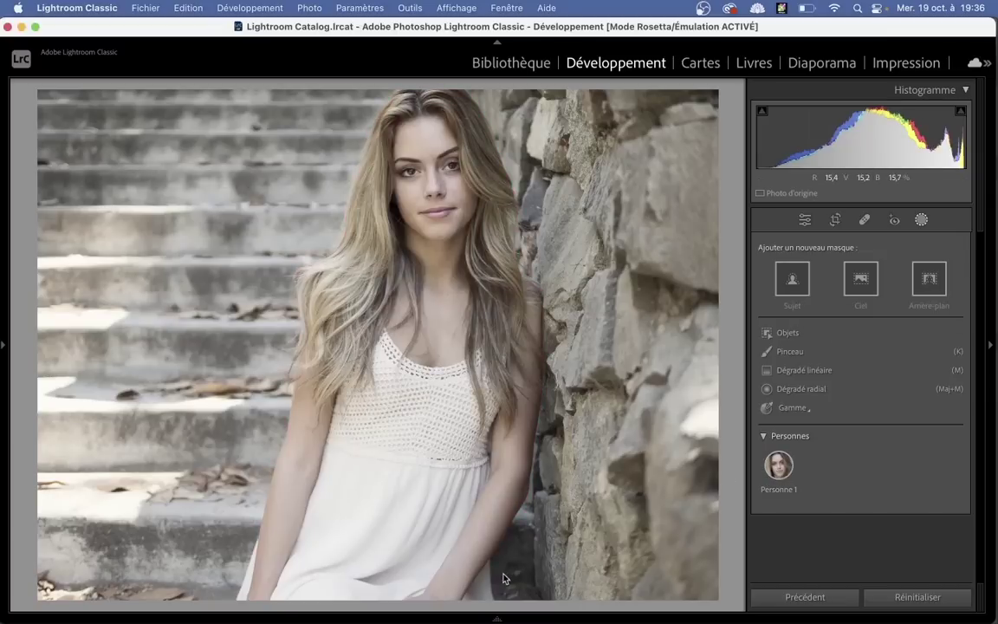
key(Left)
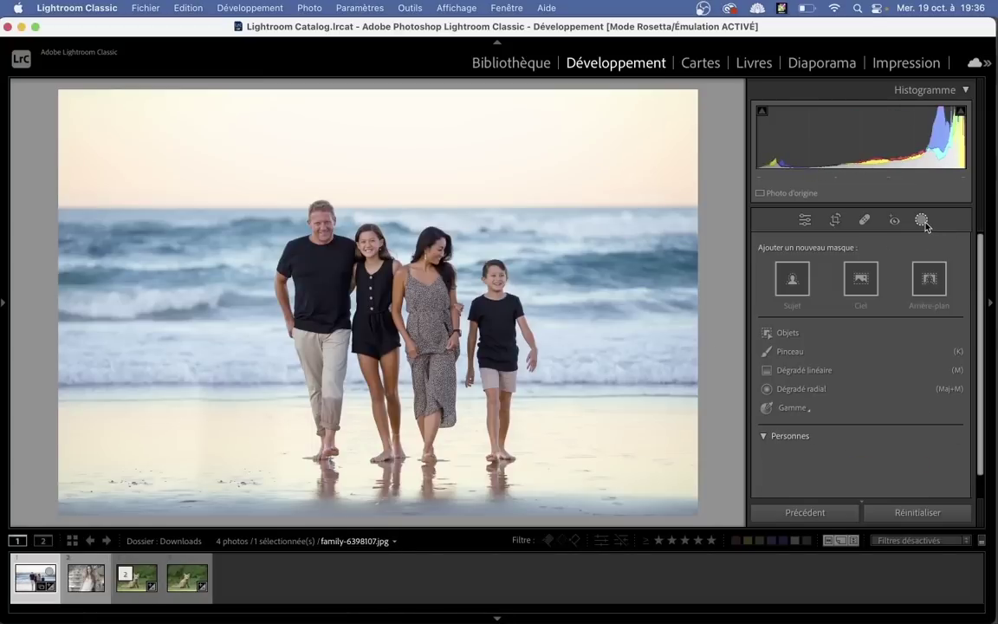
- Toggle masking off and back on so the four beach people are detected
click(923, 221)
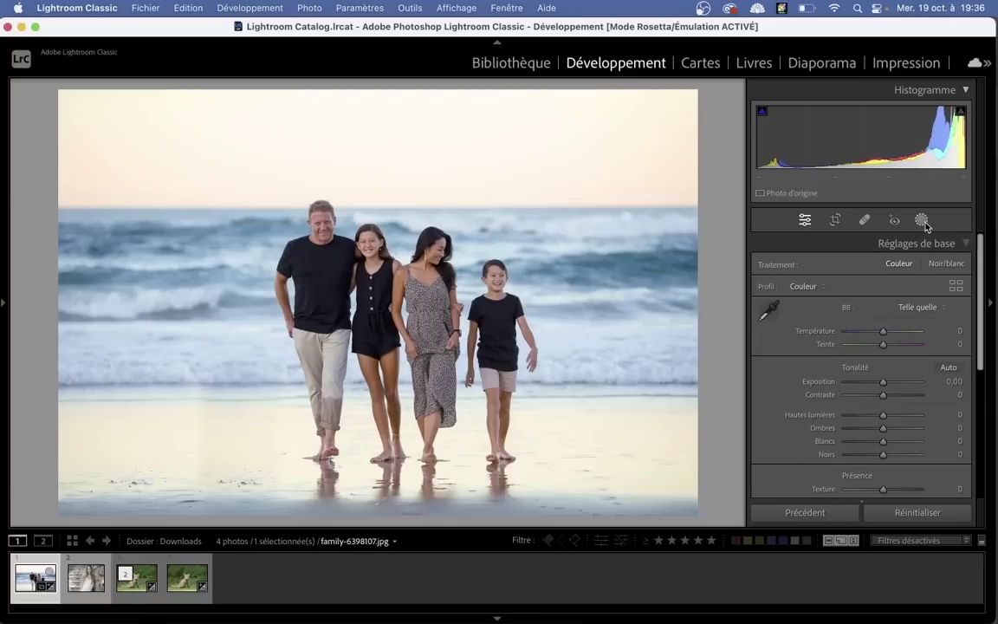
click(924, 223)
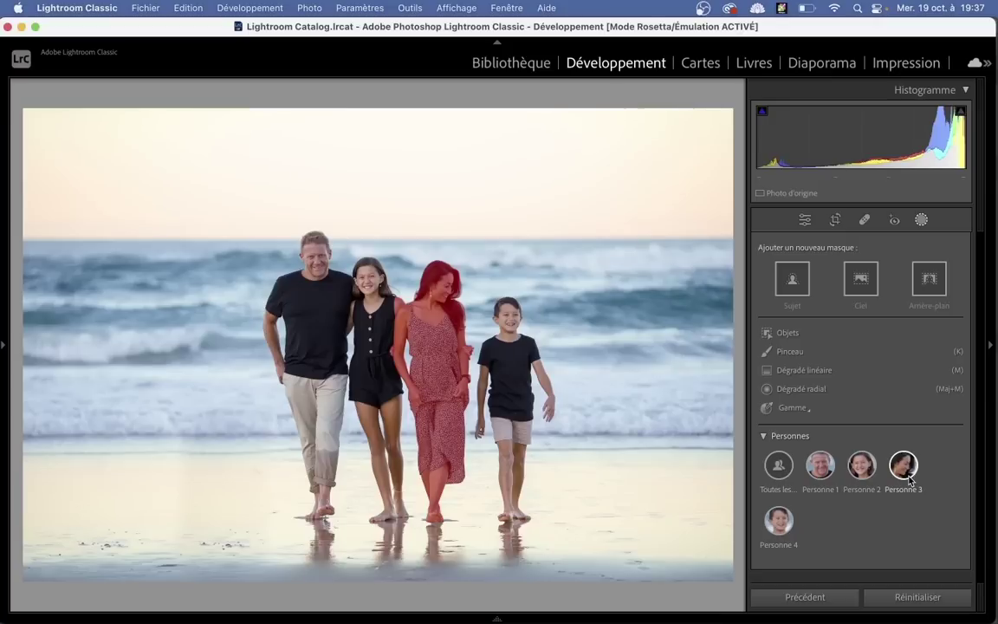
- Start a Person 1 mask for the man, preview his face skin, and zoom in
click(822, 469)
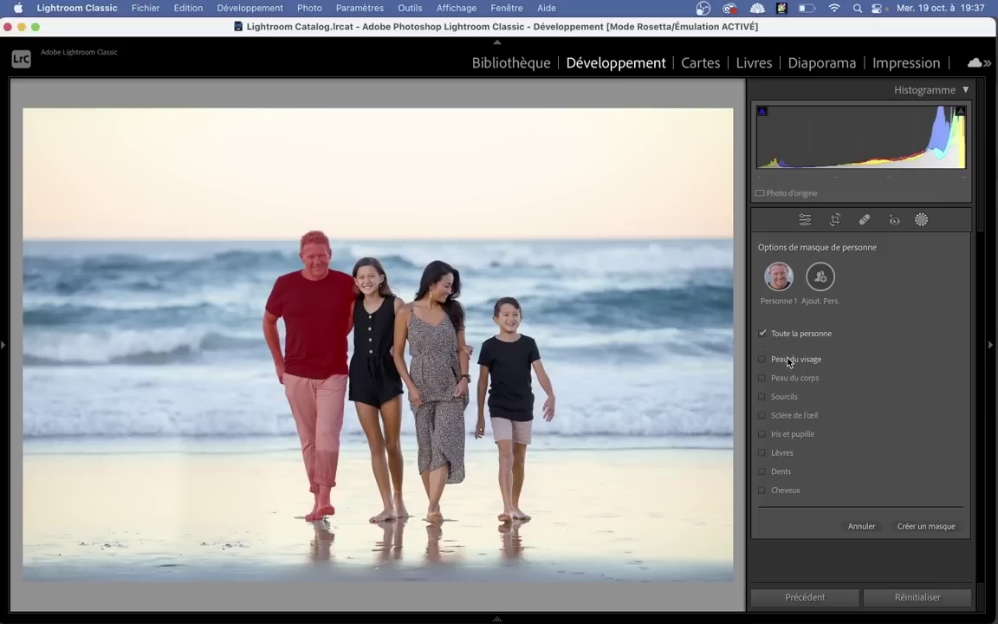
click(788, 364)
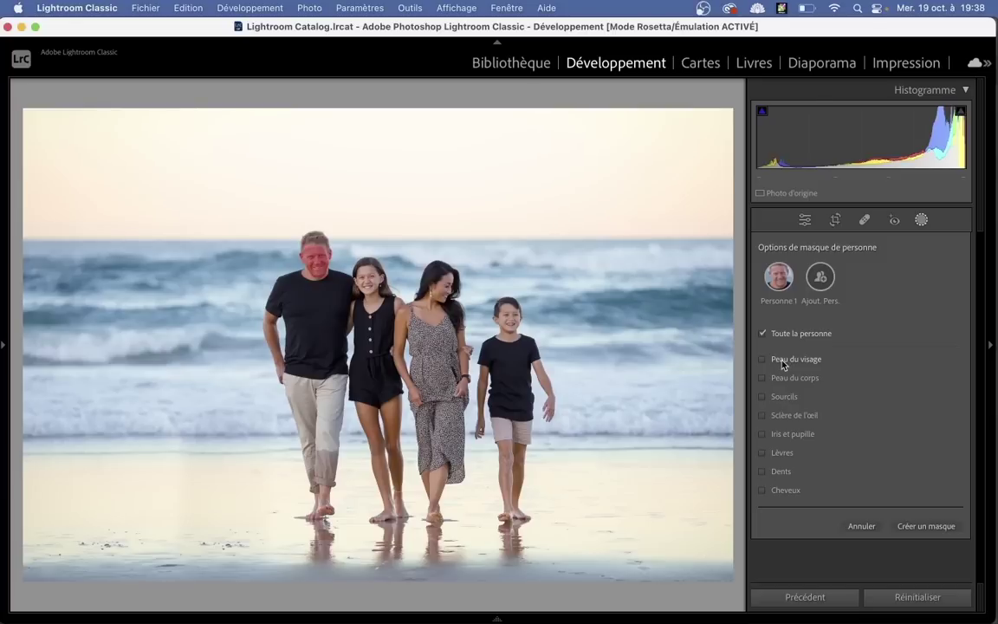
click(309, 260)
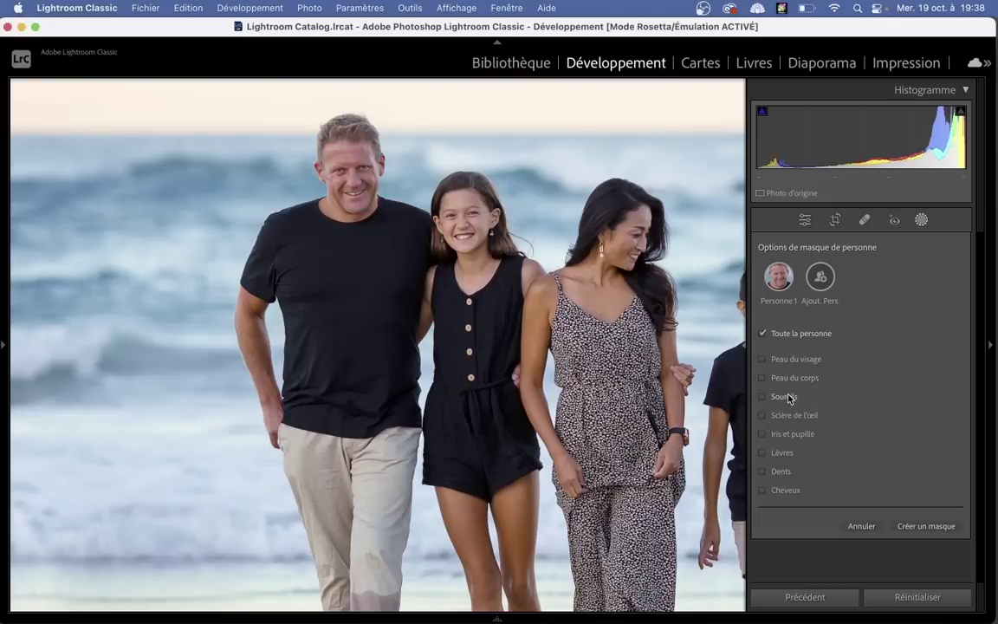
mouse_move(496, 617)
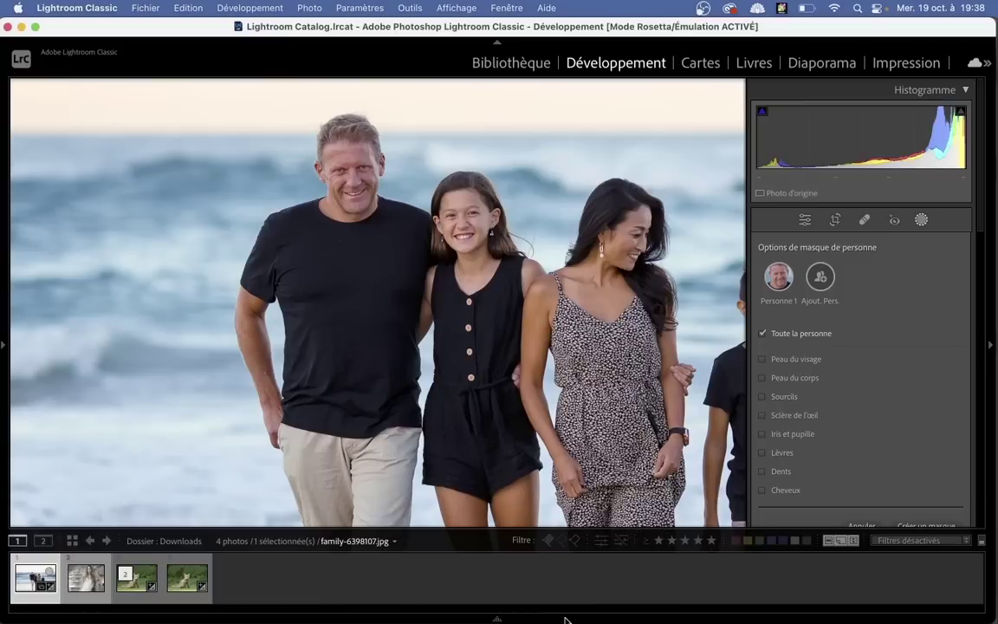
- Select the woman's stone-wall portrait and start a Person 1 mask for her
click(75, 589)
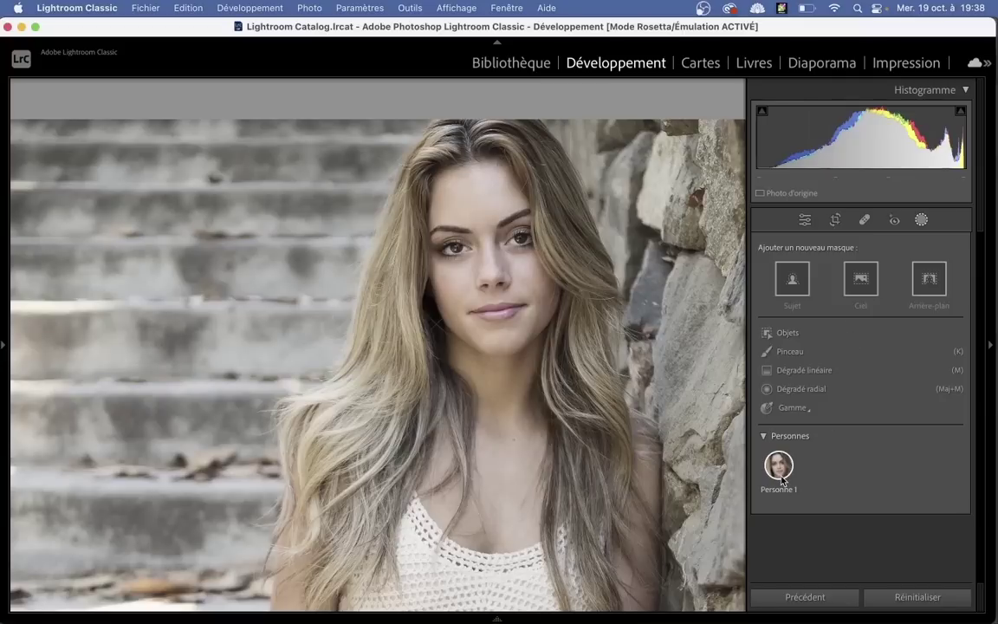
click(779, 466)
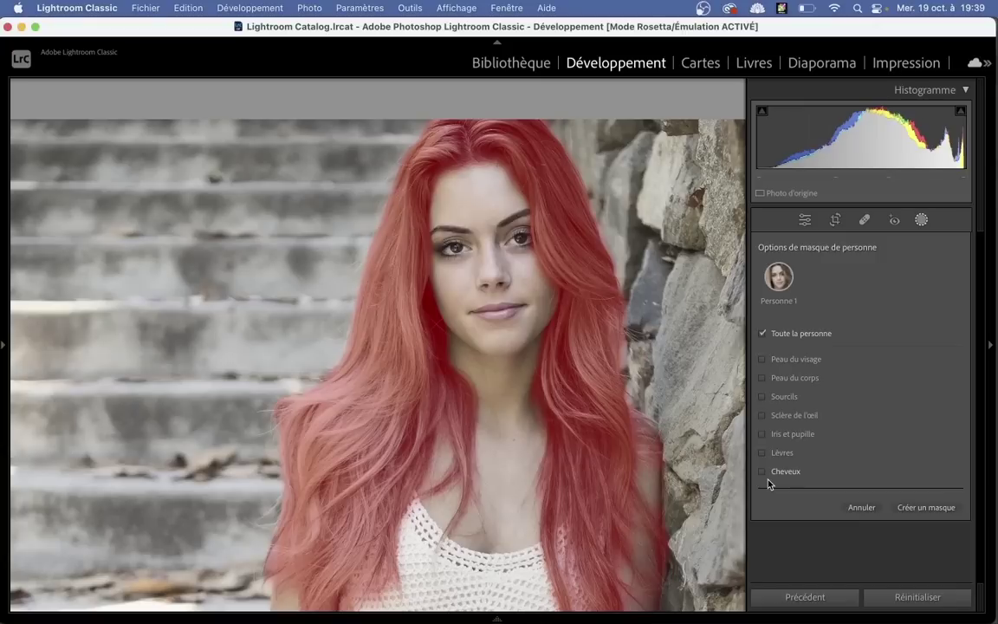
- Tick body skin, face skin, lips and hair in the woman's person-mask options
click(763, 378)
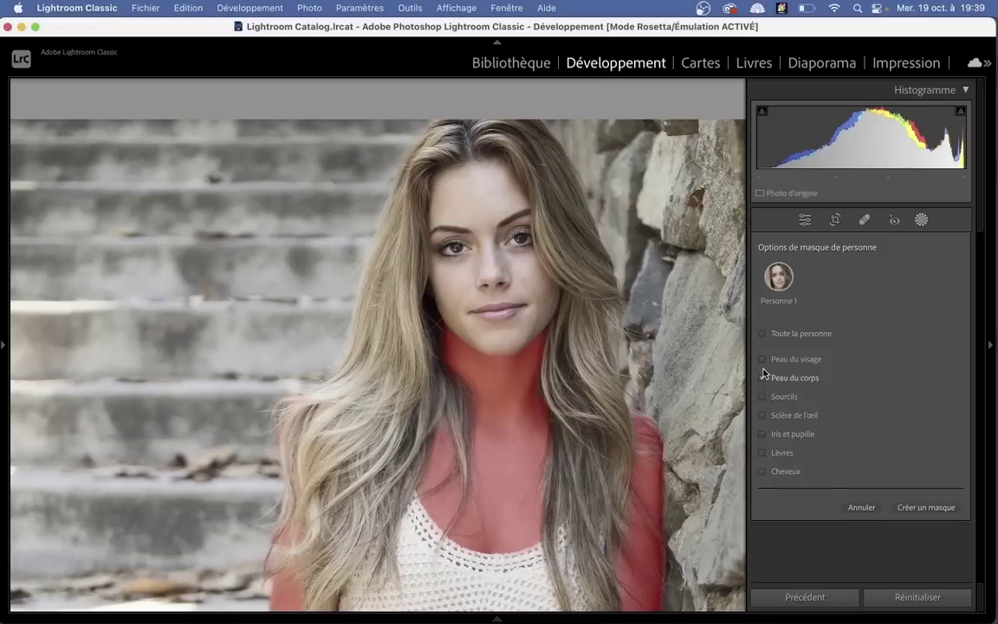
click(763, 358)
click(762, 452)
click(763, 472)
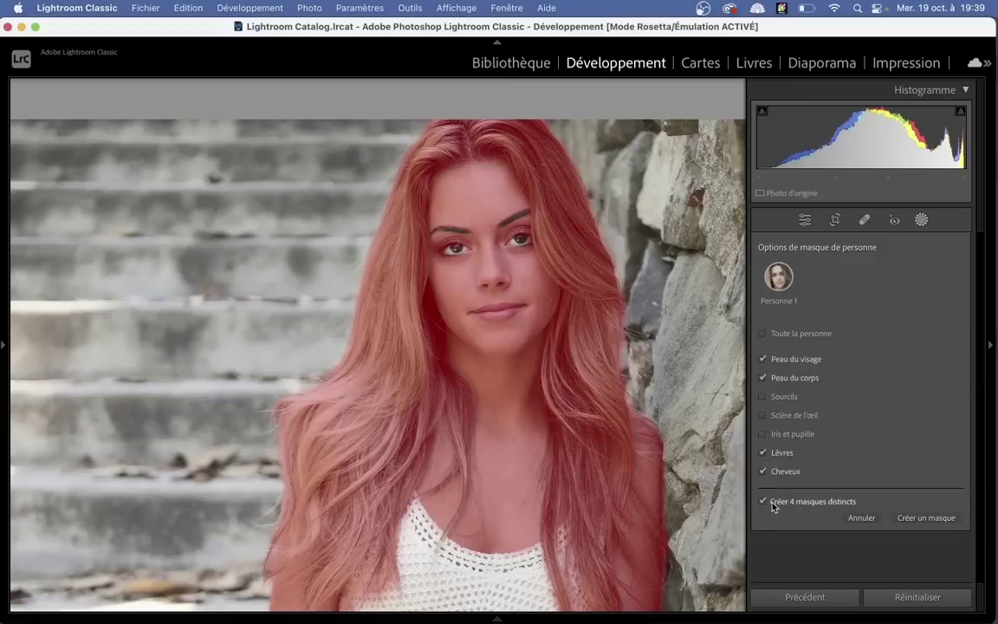
- Create them as separate masks and set the hair mask exposure to -0.36
click(946, 519)
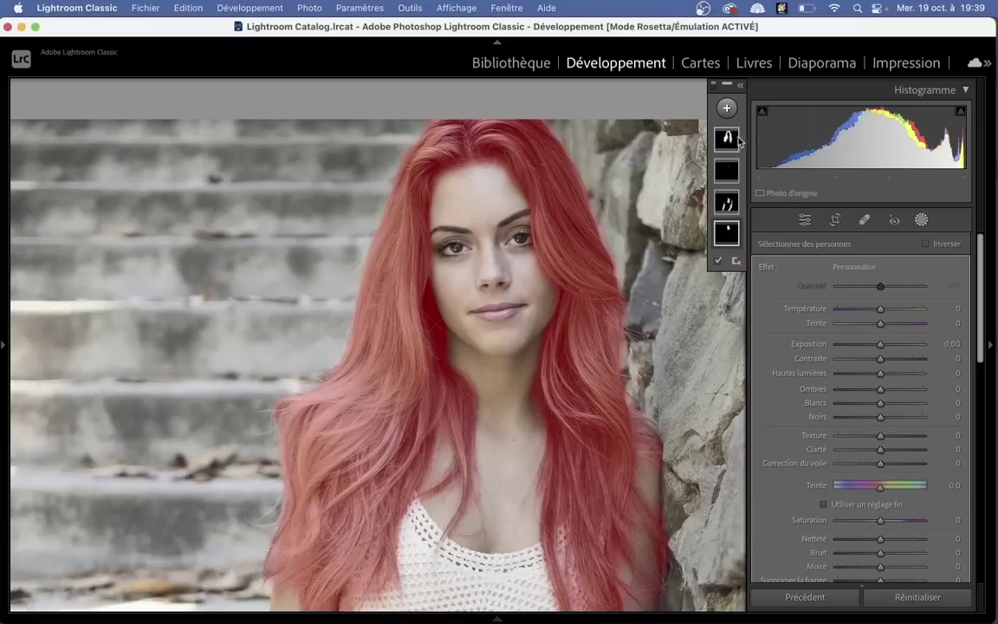
click(732, 140)
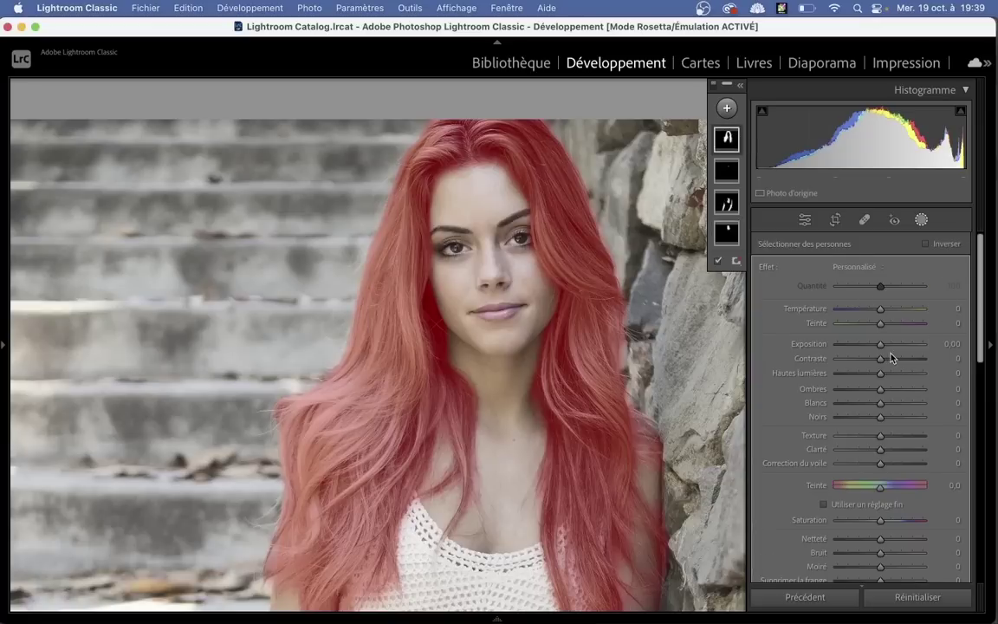
drag(881, 345, 892, 351)
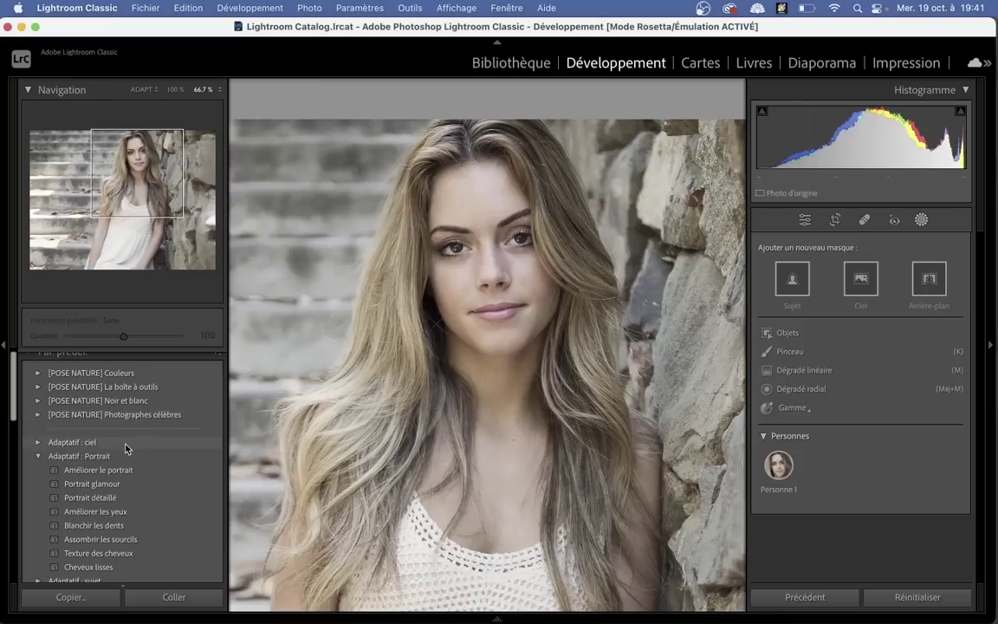
- Apply the Améliorer le portrait adaptive preset and inspect its person mask components
click(121, 472)
click(122, 473)
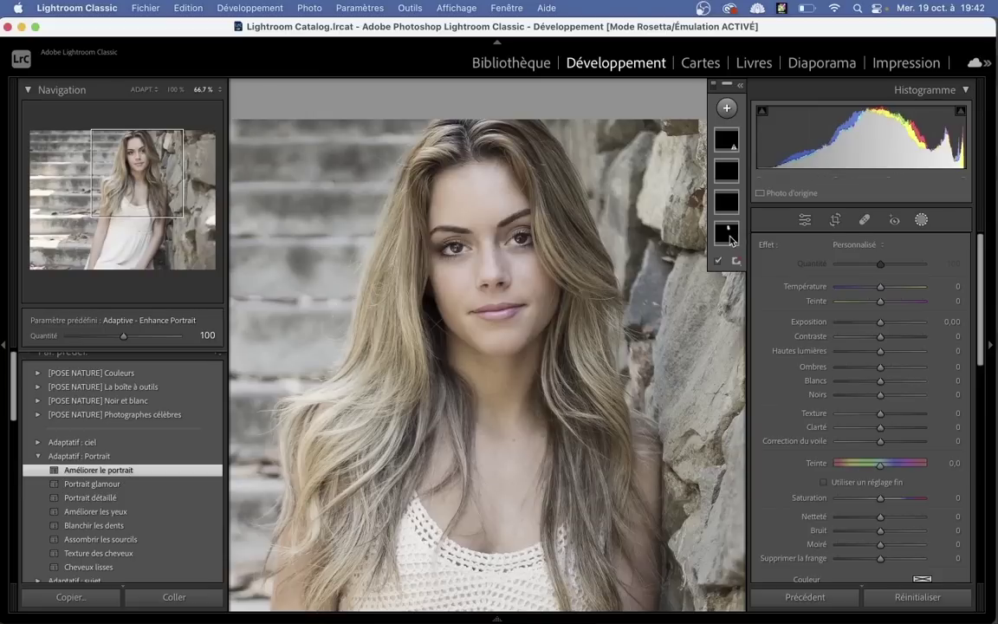
click(727, 235)
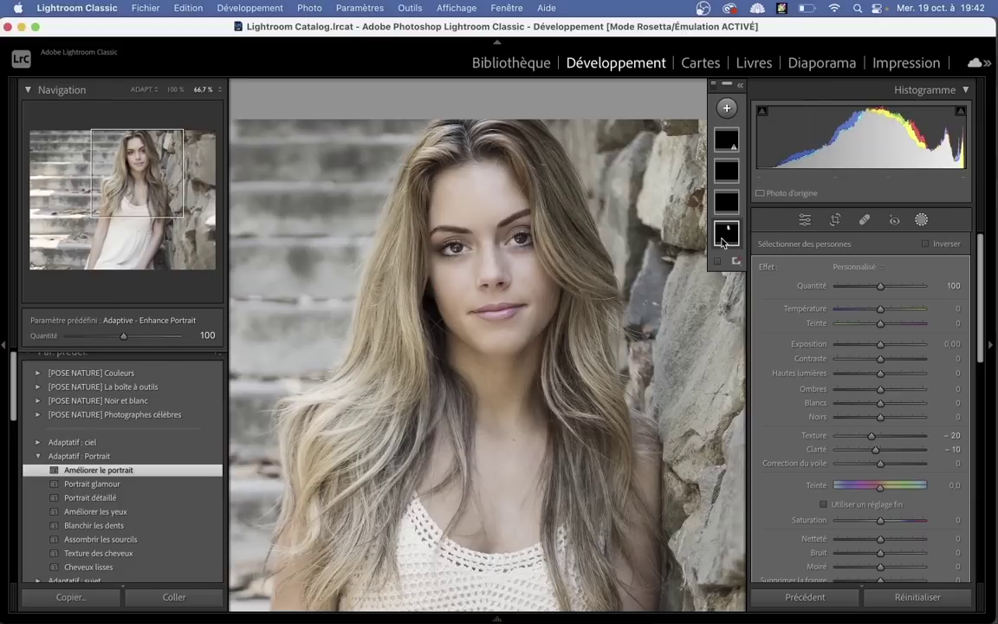
click(725, 241)
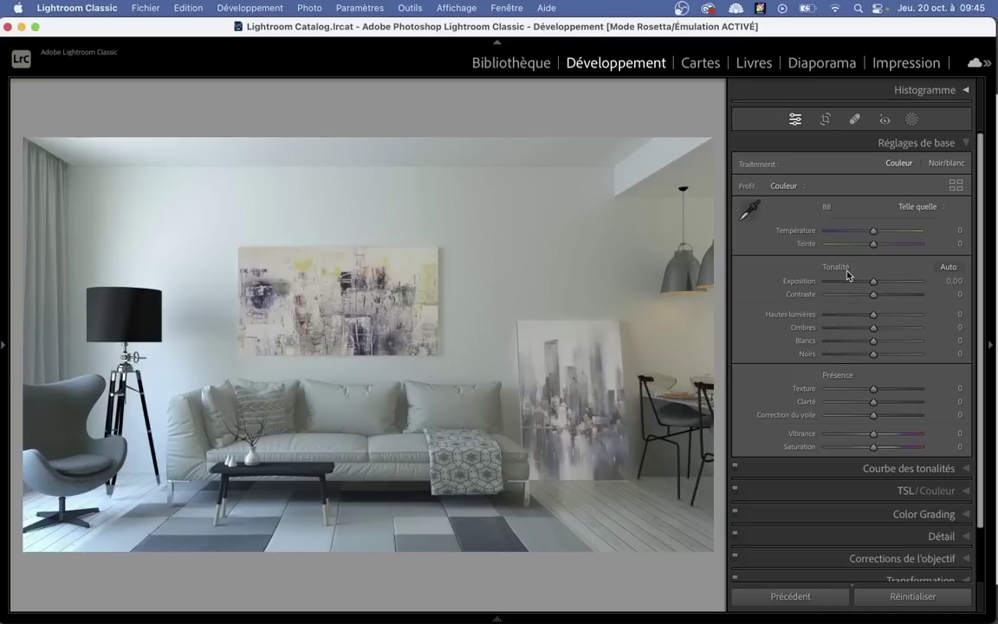
- Create an Objects mask by brushing over the painting above the sofa
click(913, 120)
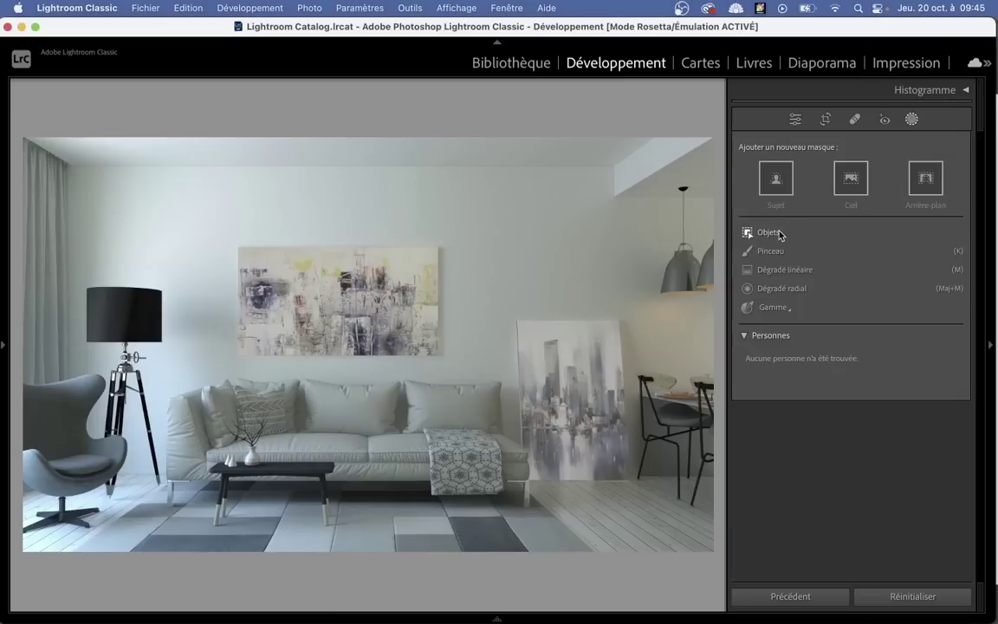
click(769, 232)
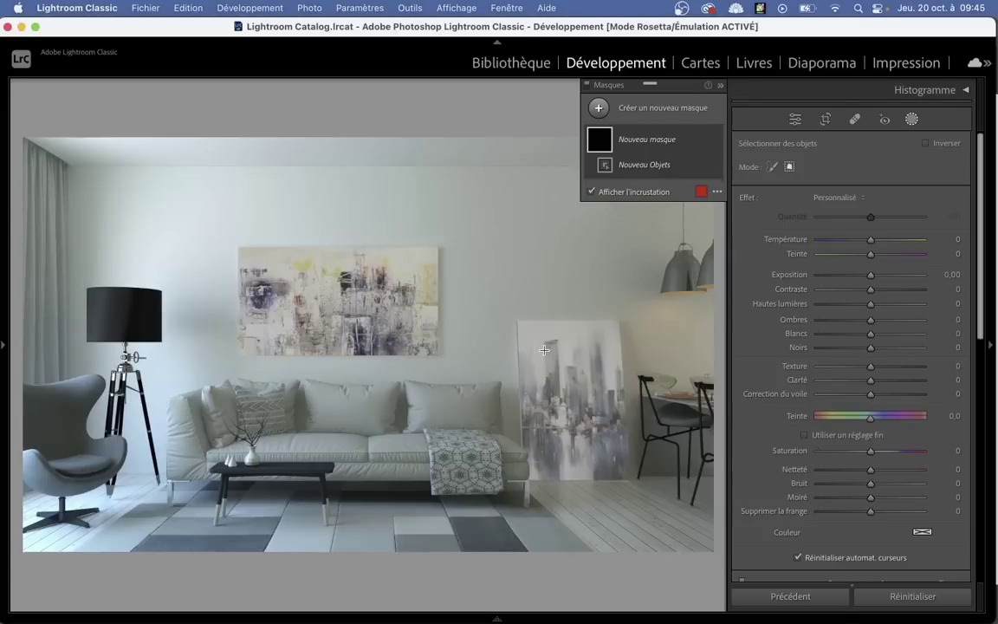
click(772, 166)
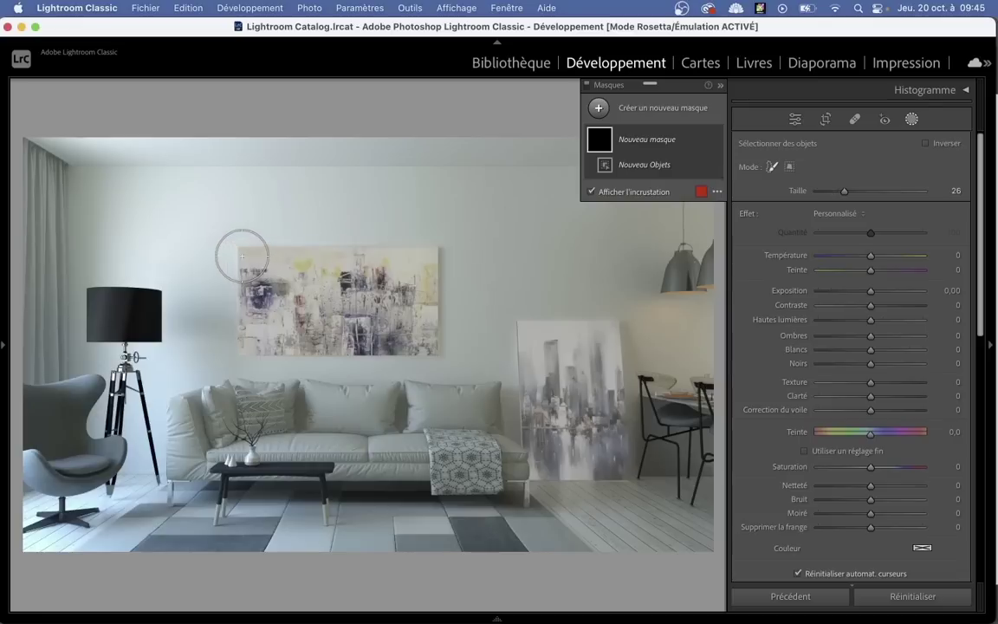
mouse_move(242, 257)
mouse_down()
mouse_move(322, 258)
mouse_move(250, 341)
mouse_move(252, 269)
mouse_move(356, 290)
mouse_move(390, 285)
mouse_up()
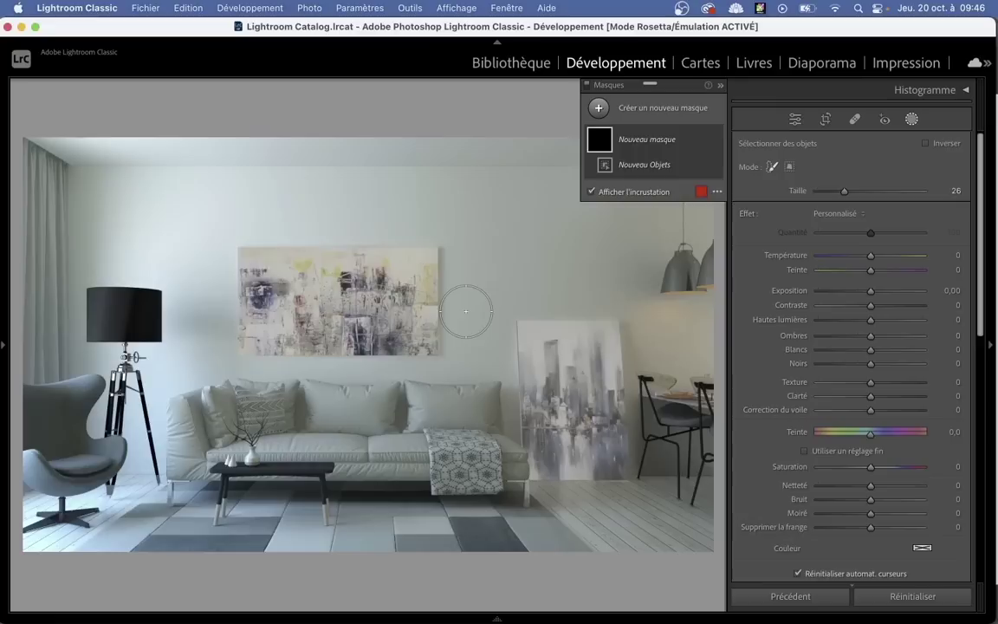
- Add a second Objects mask boxing the leaning city canvas, then reselect the first mask
click(597, 107)
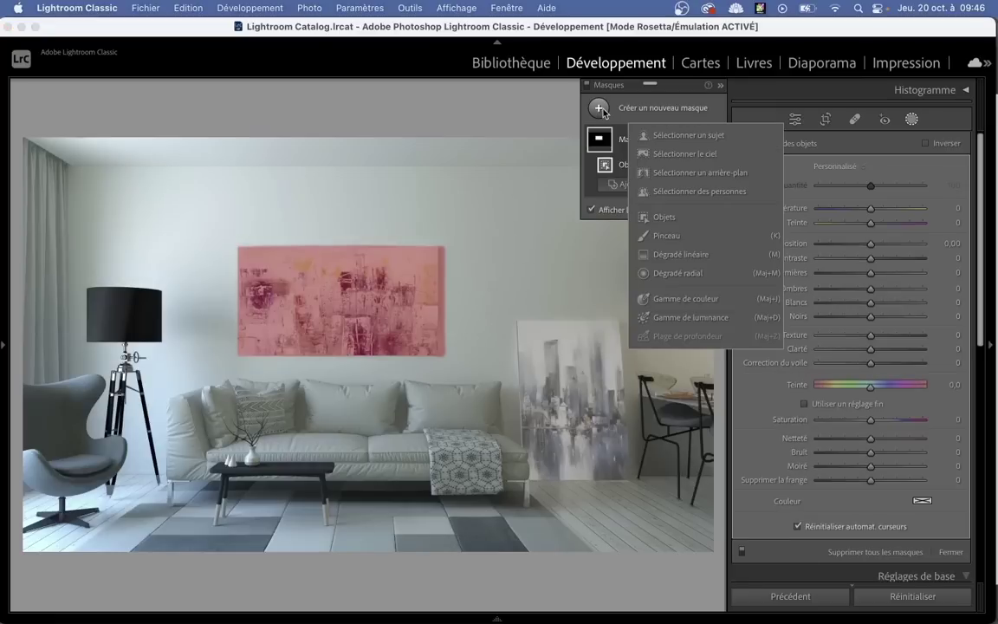
click(664, 216)
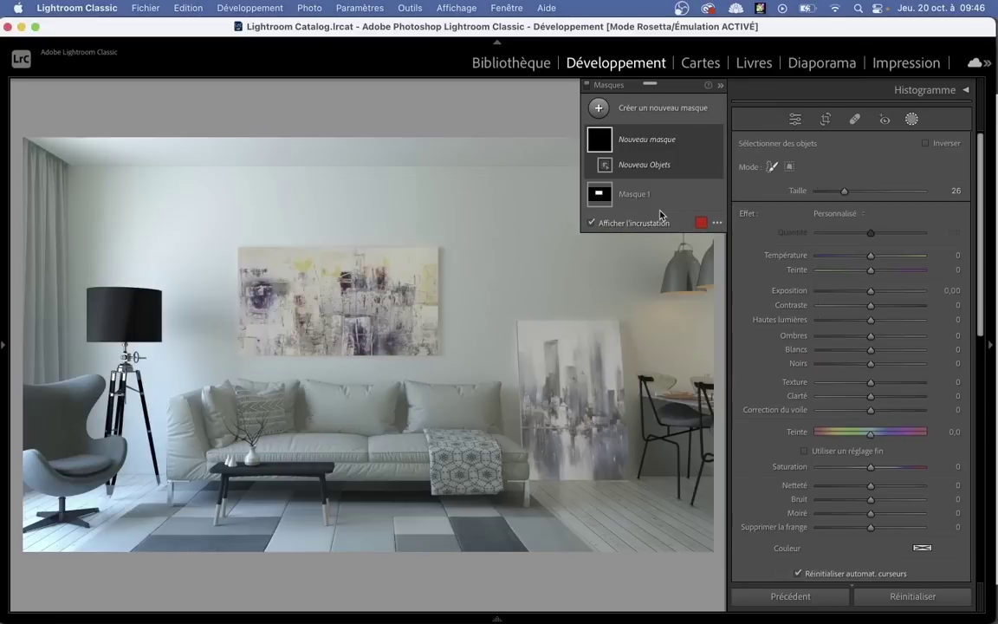
click(791, 167)
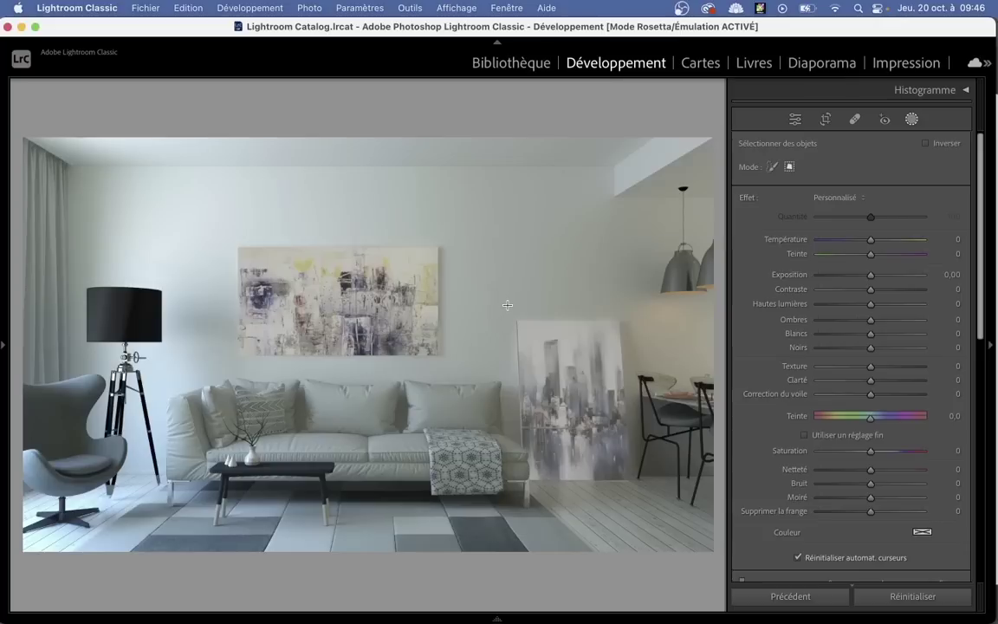
drag(508, 305, 635, 492)
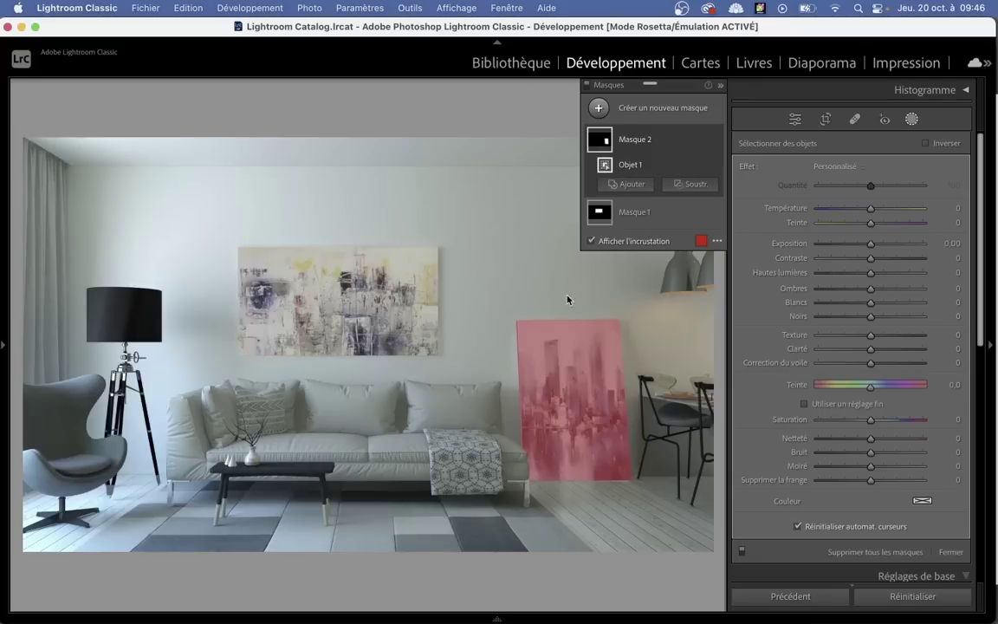
click(603, 214)
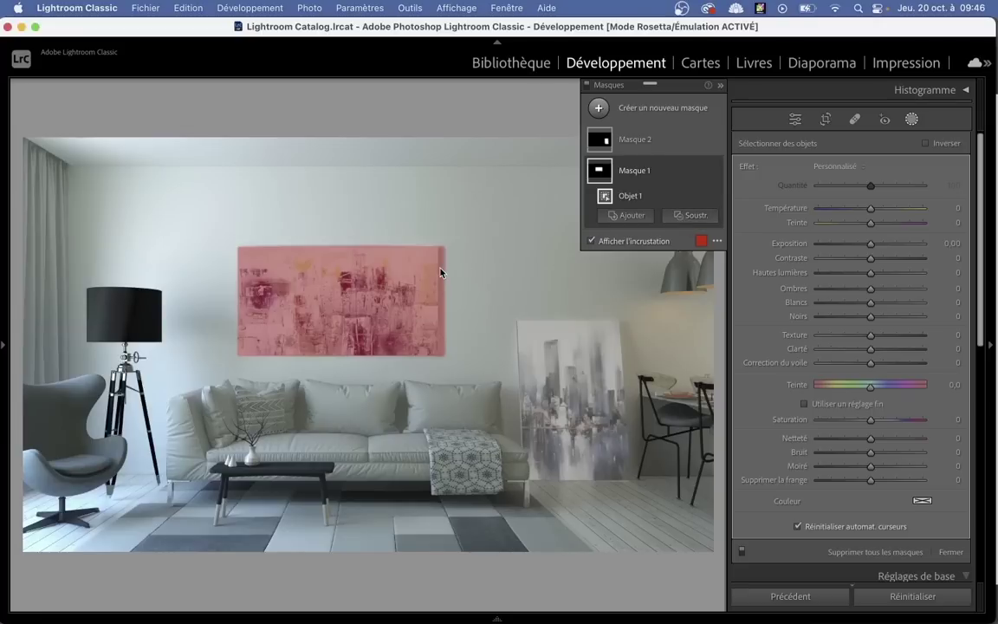
- Add an object mask boxing the grey egg-shaped armchair beside the floor lamp, including its base
click(598, 109)
click(658, 216)
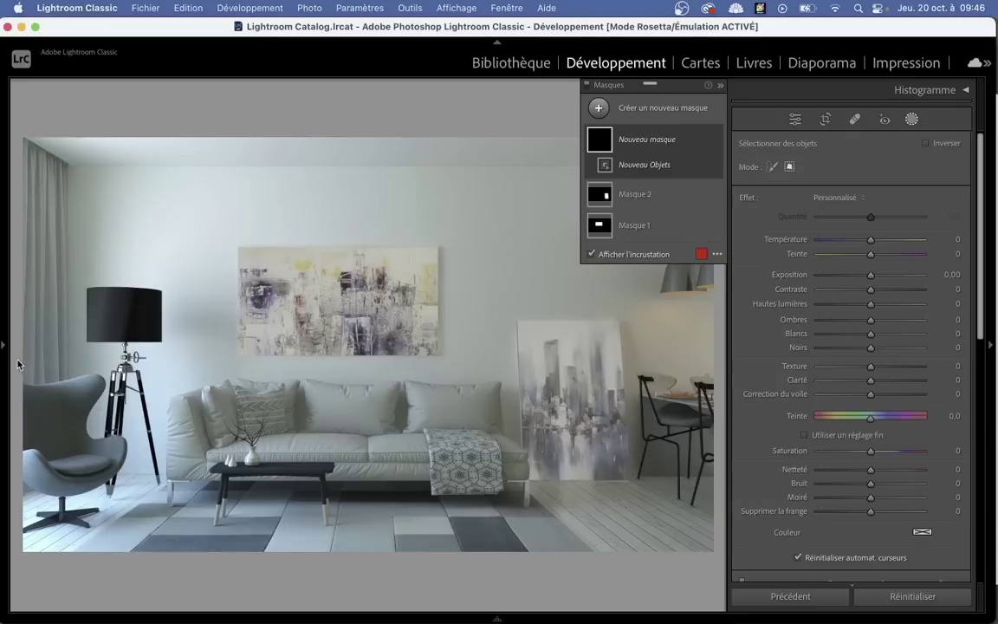
drag(24, 358, 127, 524)
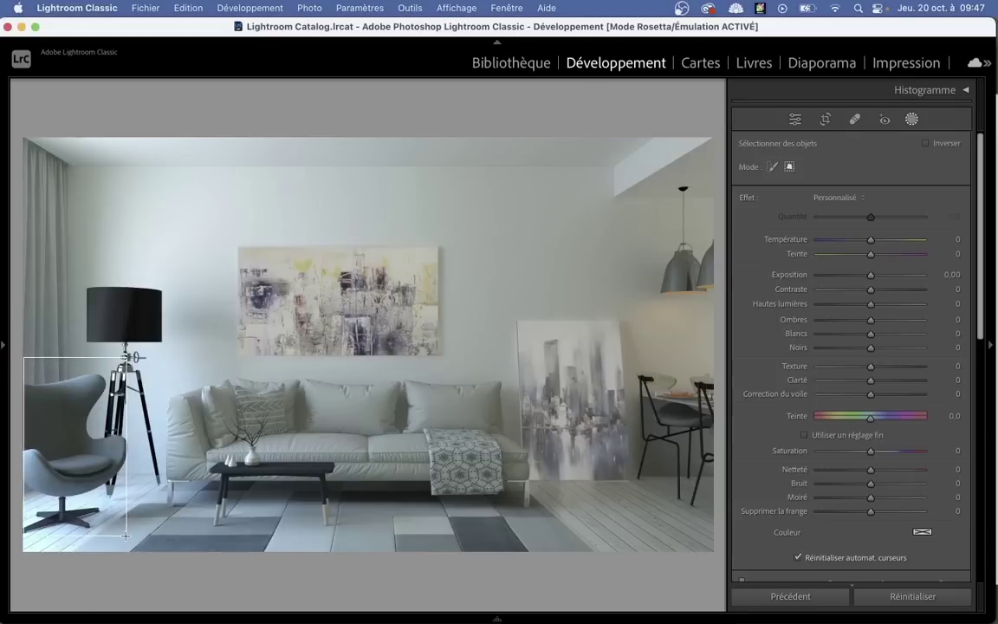
drag(128, 523, 129, 535)
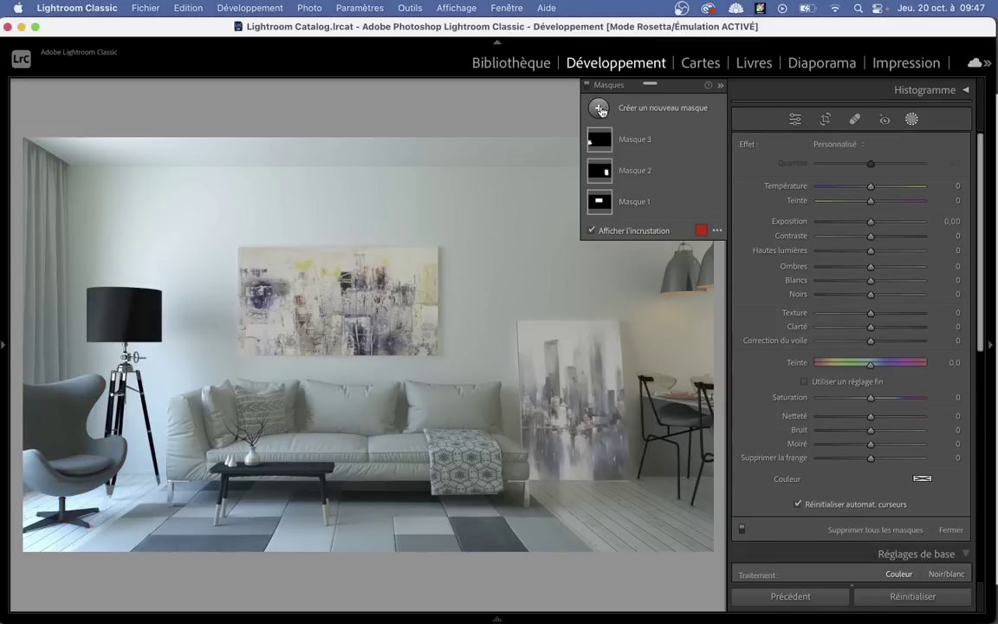
click(599, 109)
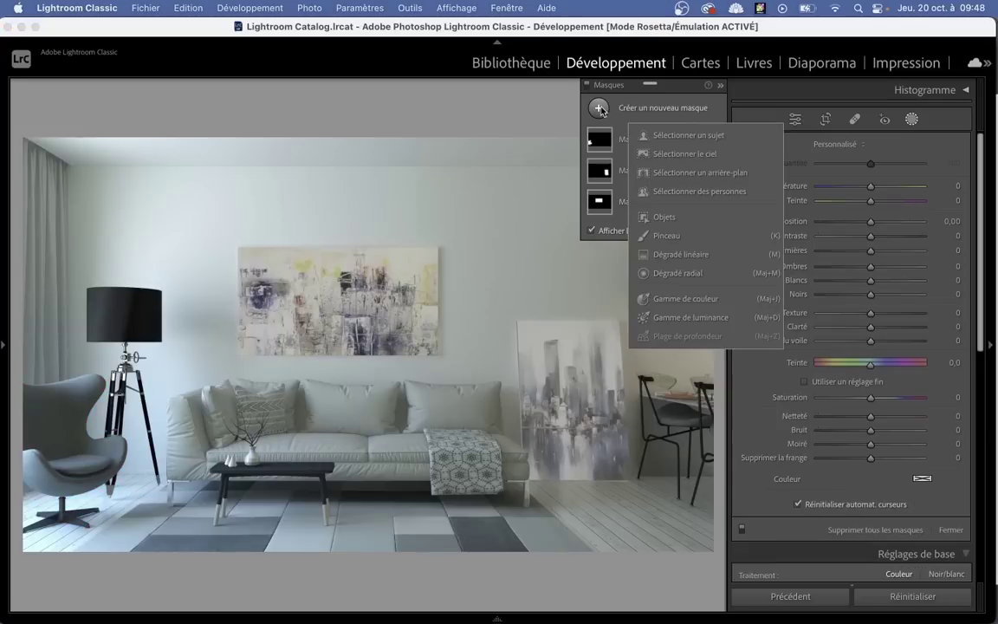
- Add an inverted object mask boxing the painting above the sofa
click(663, 216)
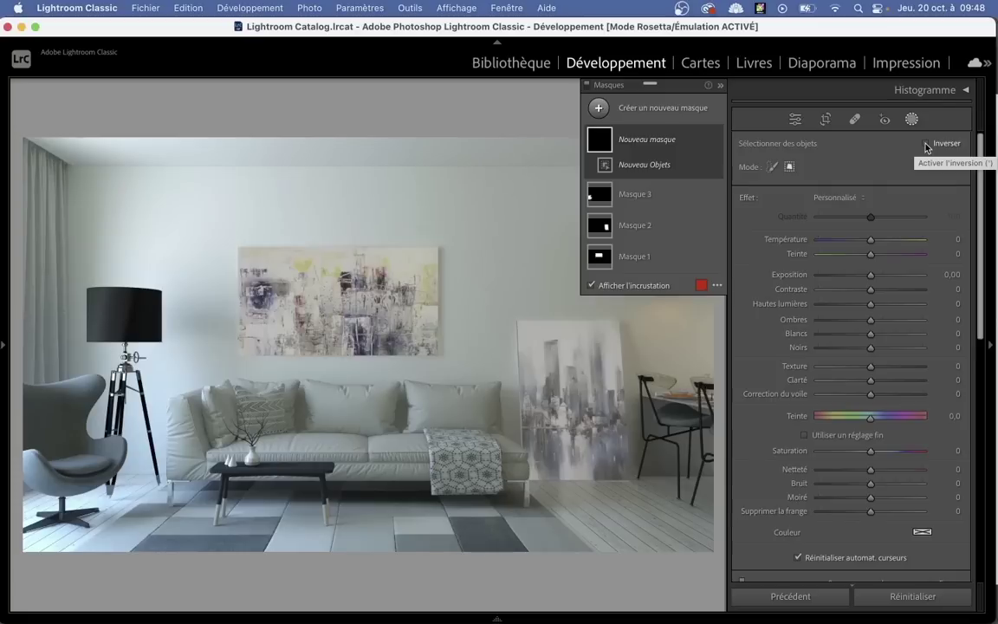
click(926, 145)
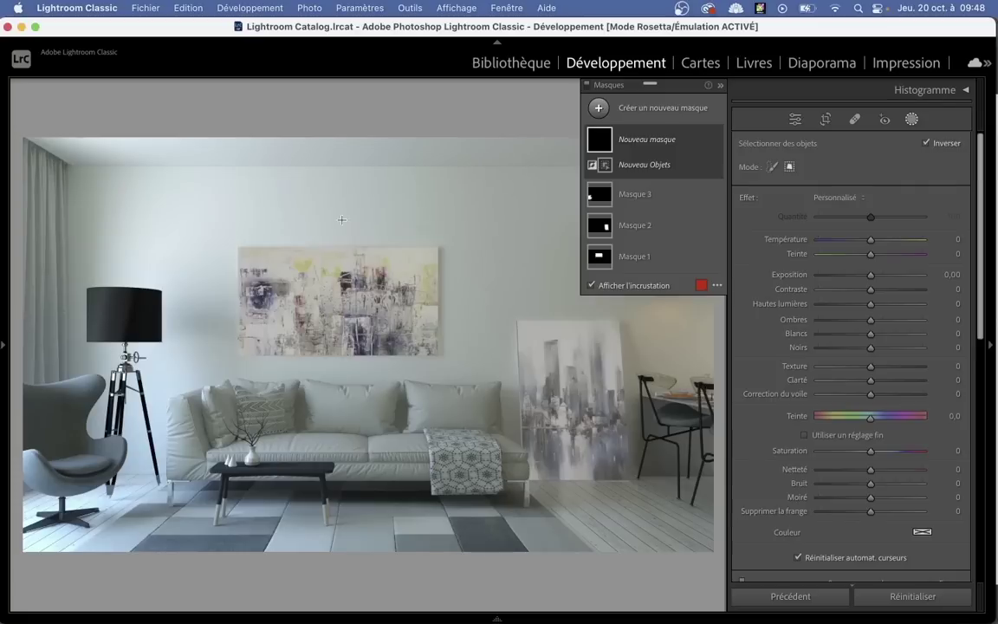
mouse_move(222, 232)
mouse_down()
mouse_move(307, 302)
mouse_move(443, 357)
mouse_up()
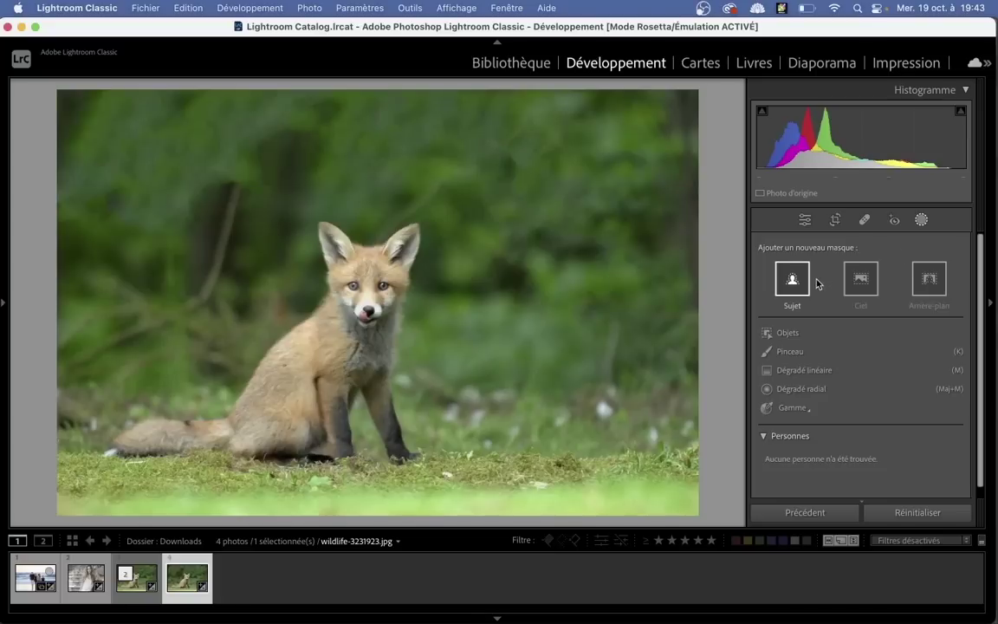
- Mask the fox photo's background (Arrière-plan) and set its exposure to 0.19
click(926, 290)
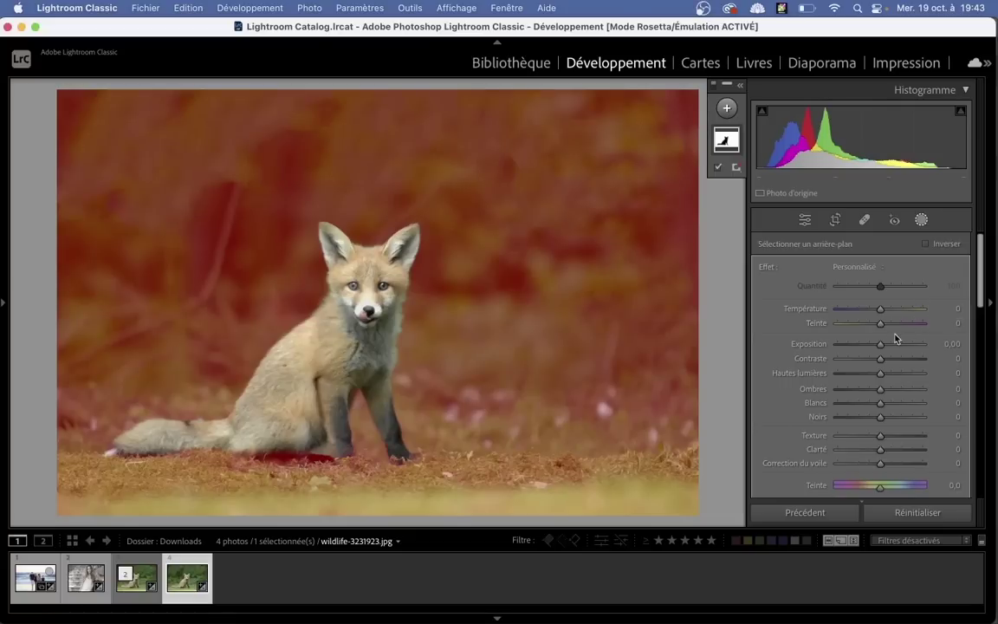
drag(880, 344, 876, 352)
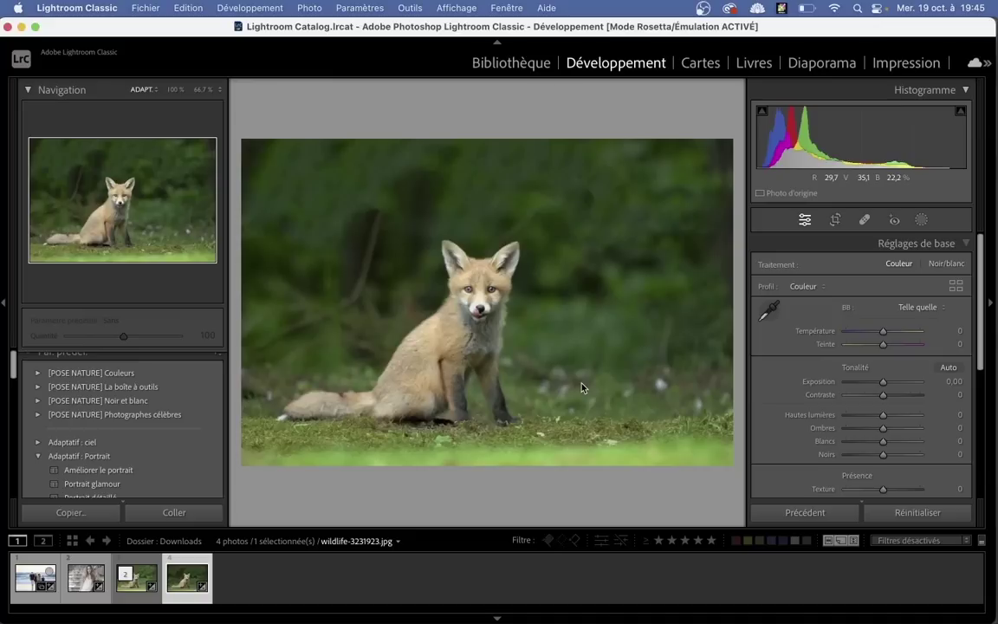
- Enable 'Permuter les groupes de panneaux gauche et droit' in Interface preferences and close Preferences
click(77, 8)
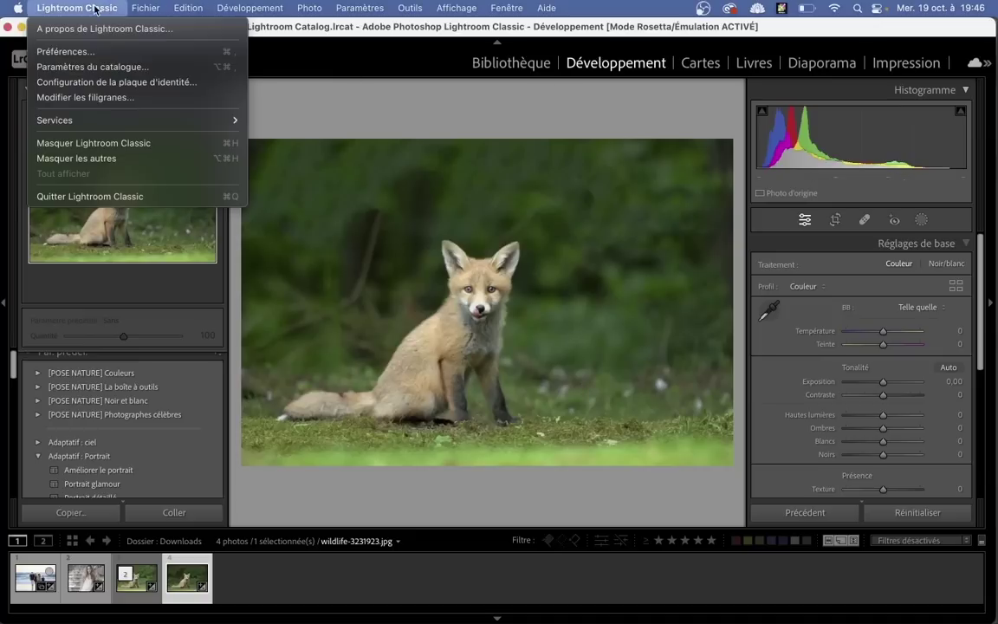
click(79, 49)
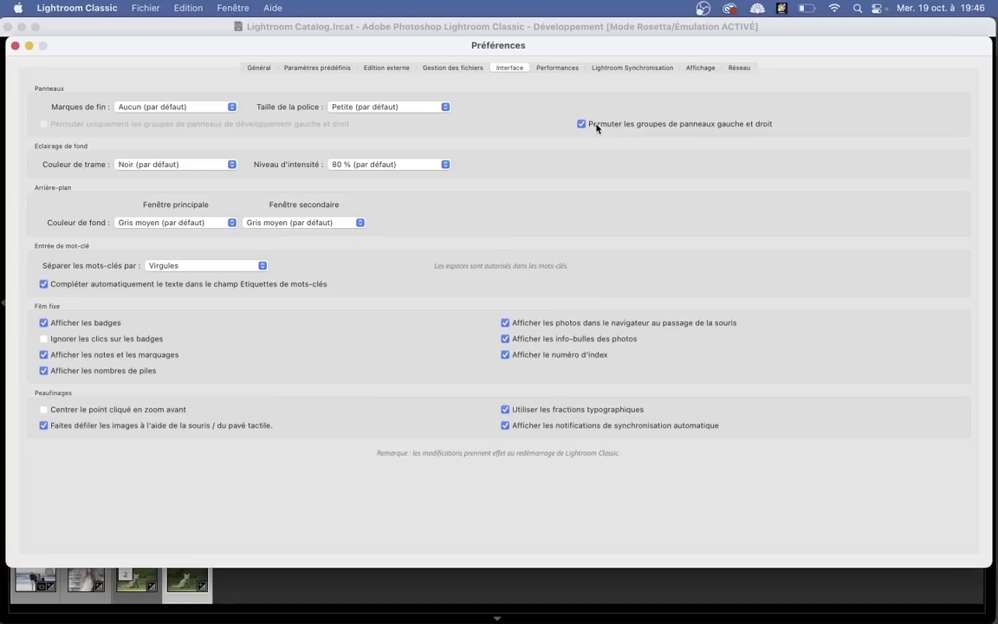
key(super+w)
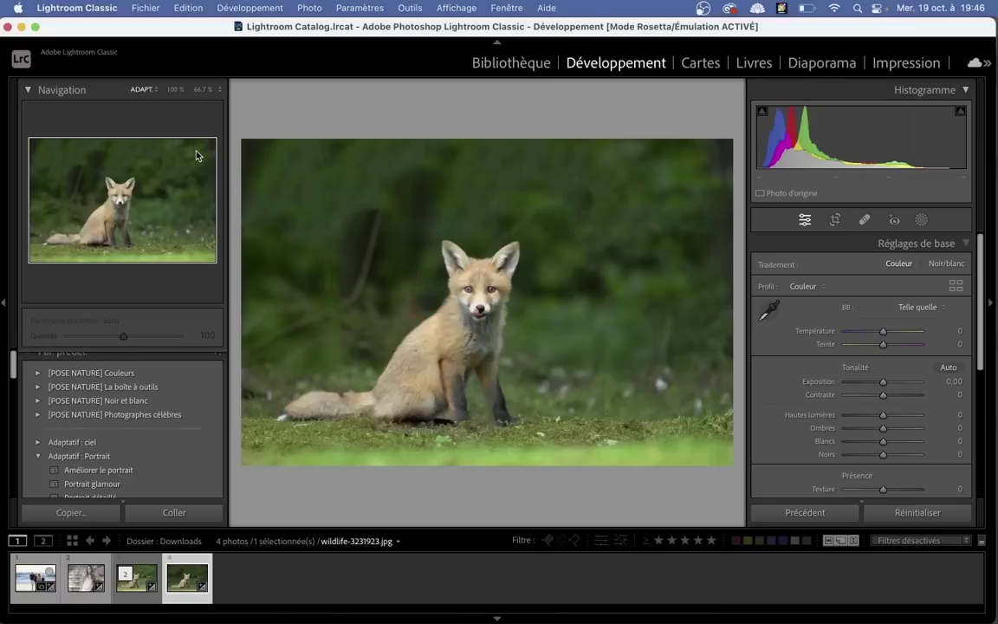